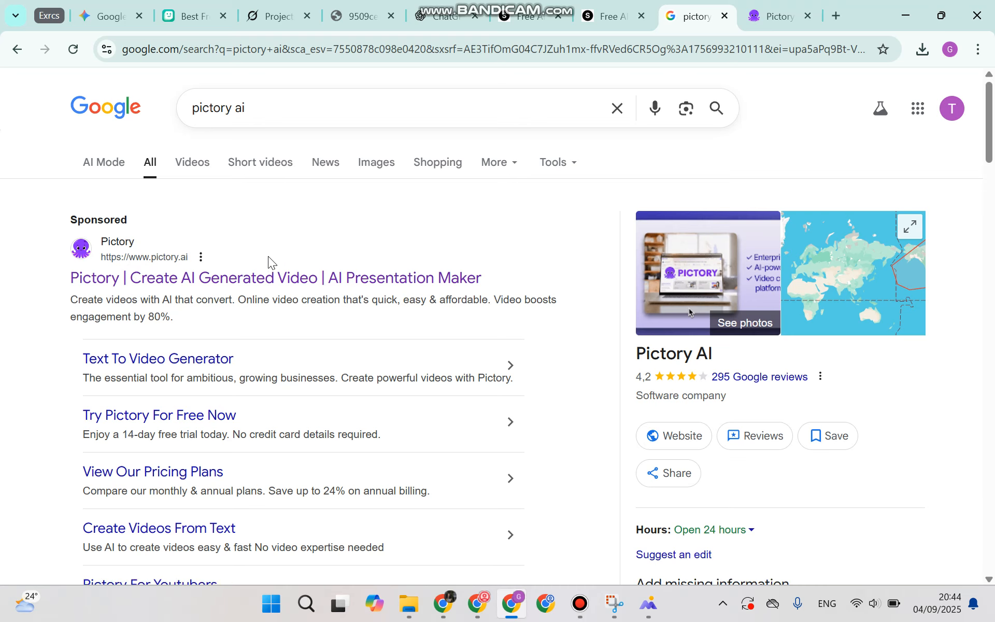
Switch to Pictory and start a new text-to-video project from an idea
{"action": "left_click", "coordinate": [764, 19]}
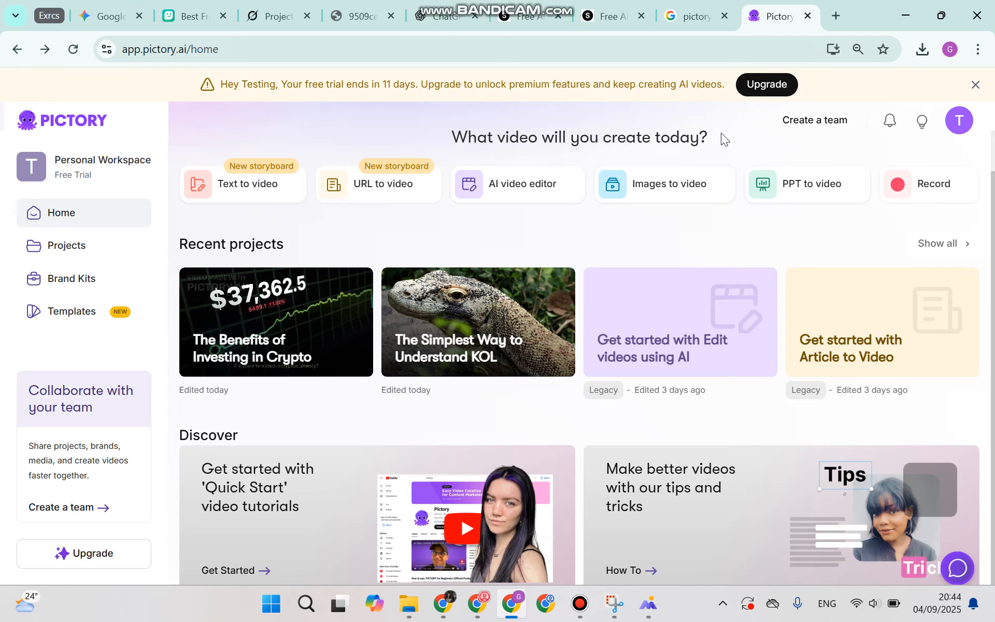
{"action": "mouse_move", "coordinate": [637, 204]}
{"action": "mouse_move", "coordinate": [551, 14]}
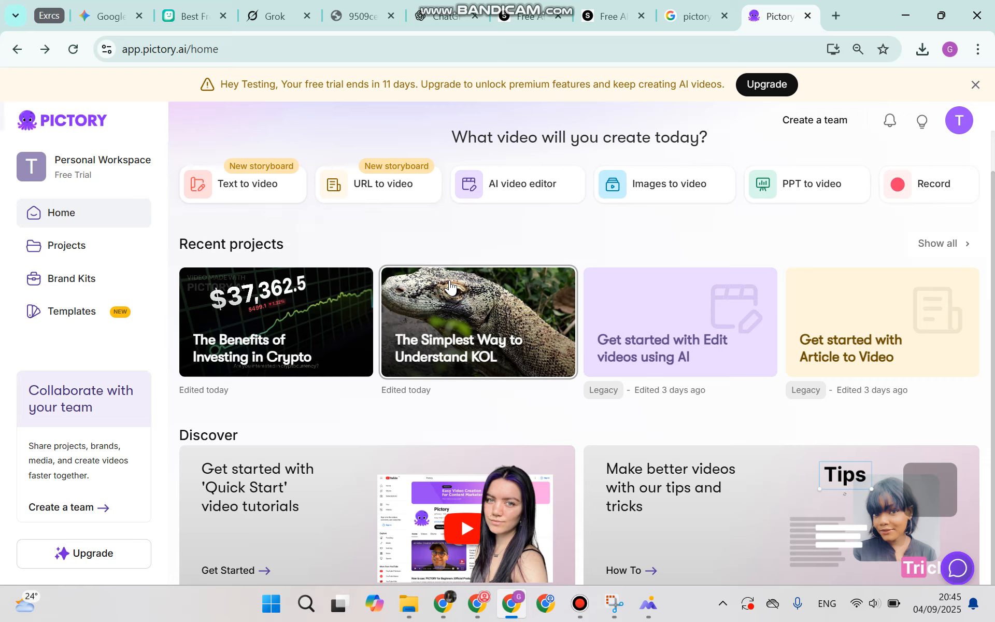
{"action": "left_click", "coordinate": [234, 191]}
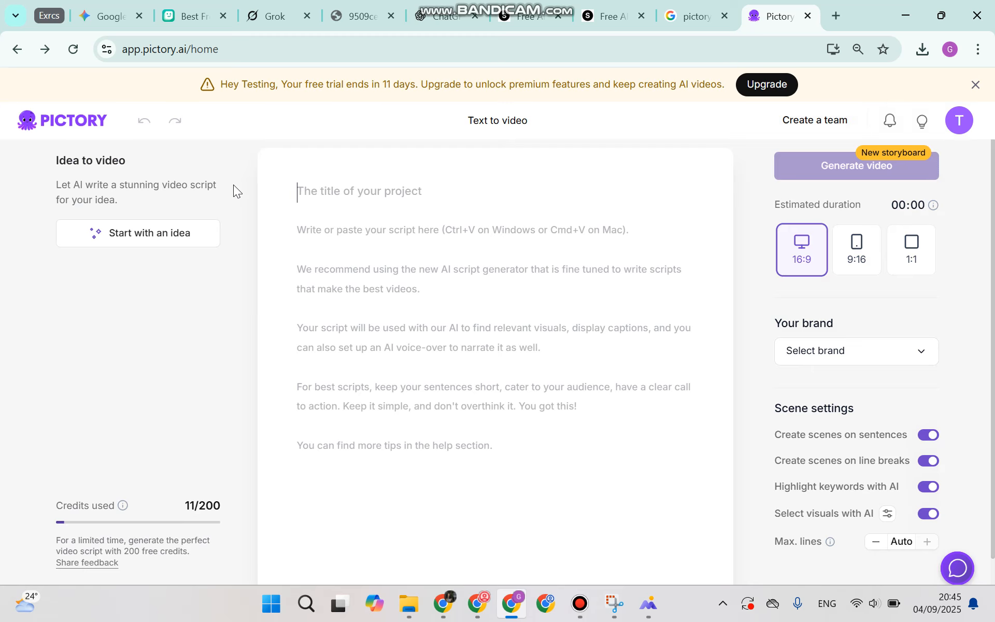
{"action": "left_click", "coordinate": [168, 239]}
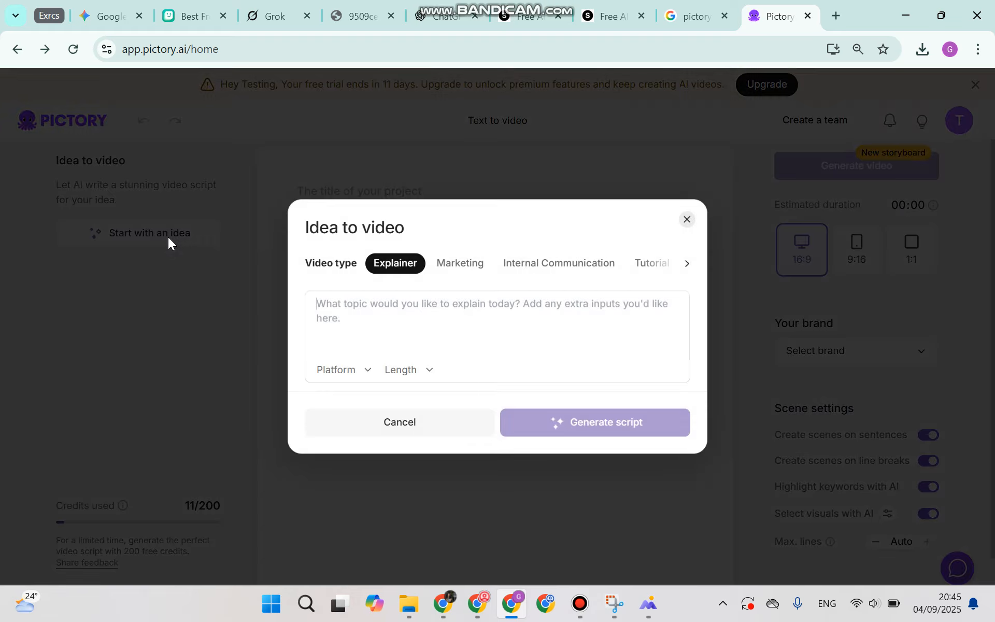
Enter "The Roadmap to Master The Digital Marketing" as the topic of the explainer video
{"action": "key", "text": "Caps_Lock"}
{"action": "type", "text": "The "}
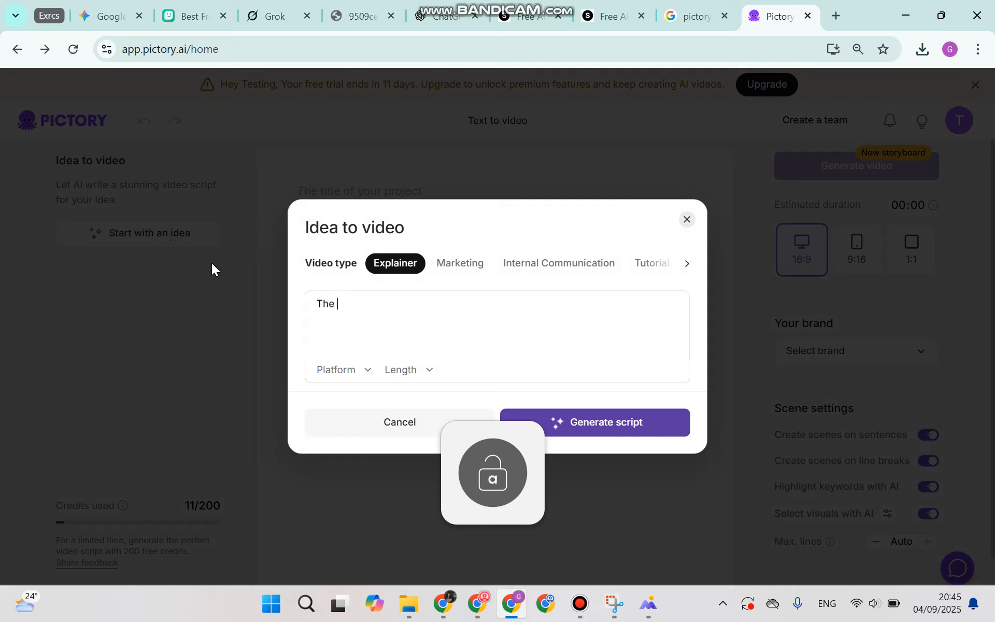
{"action": "type", "text": "Roadmap t"}
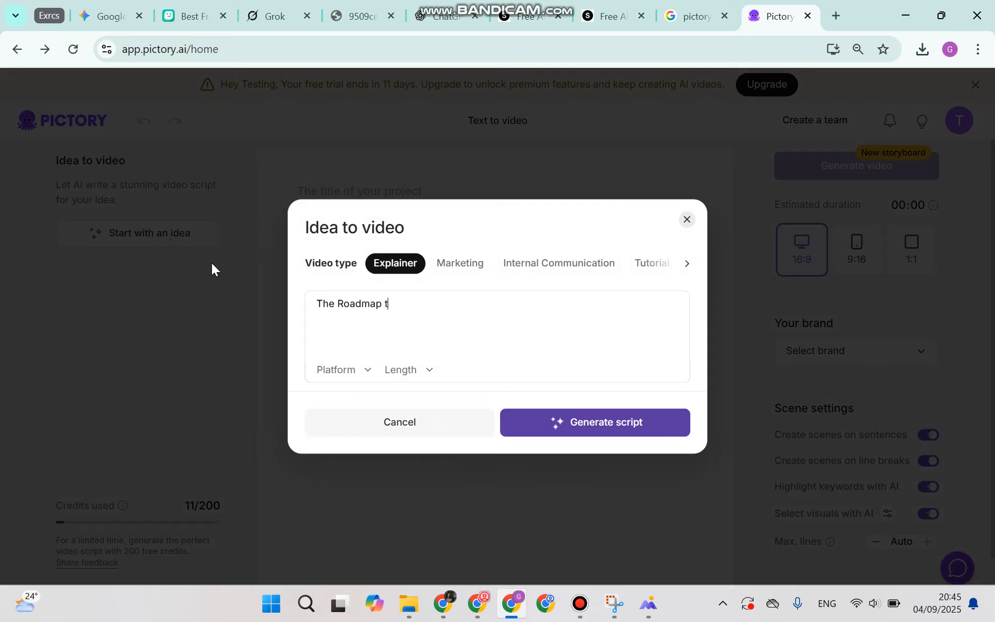
{"action": "type", "text": "o Master t"}
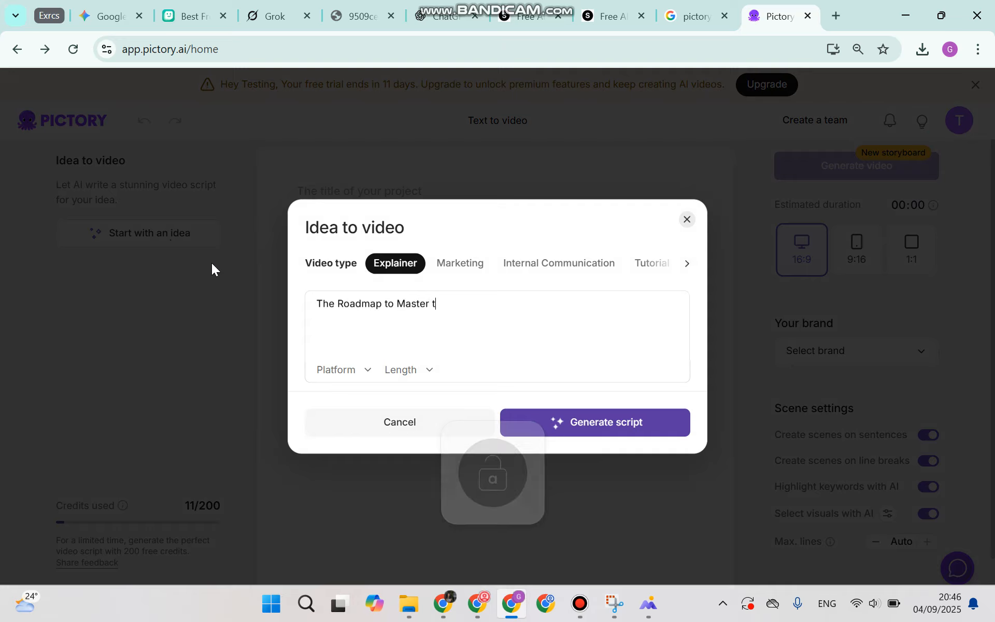
{"action": "key", "text": "BackSpace"}
{"action": "type", "text": "The "}
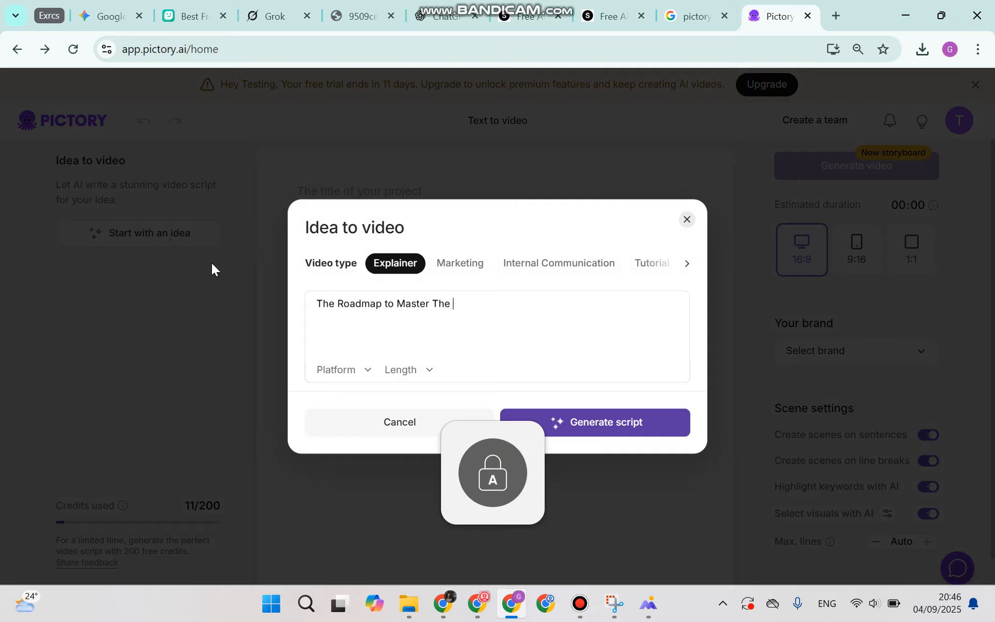
{"action": "type", "text": "Digital Marketing"}
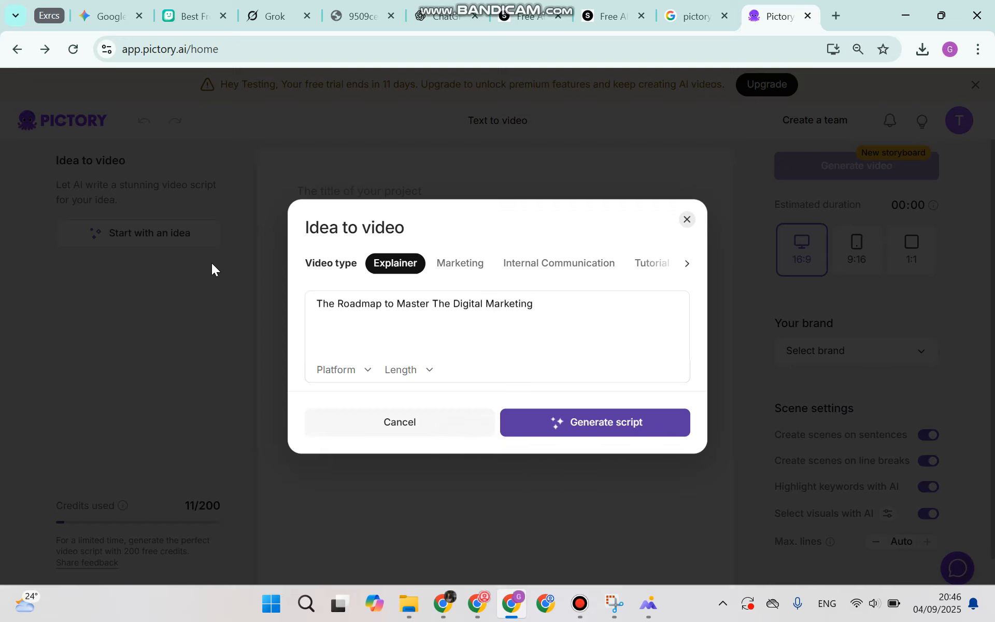
Set the platform to YouTube and the length to 30s - 1min, and generate the script
{"action": "left_click", "coordinate": [355, 371]}
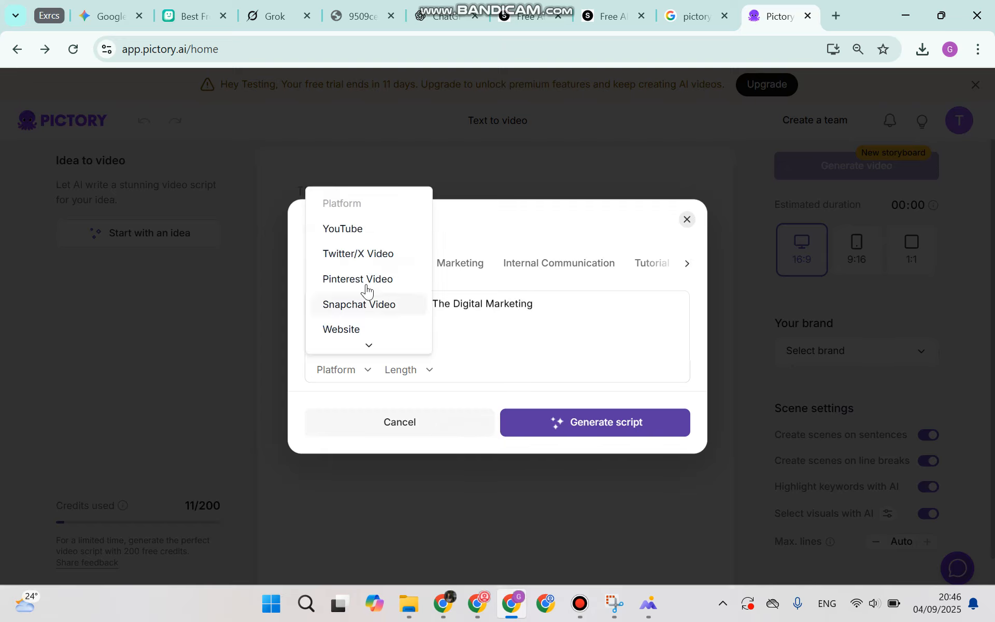
{"action": "left_click", "coordinate": [356, 229]}
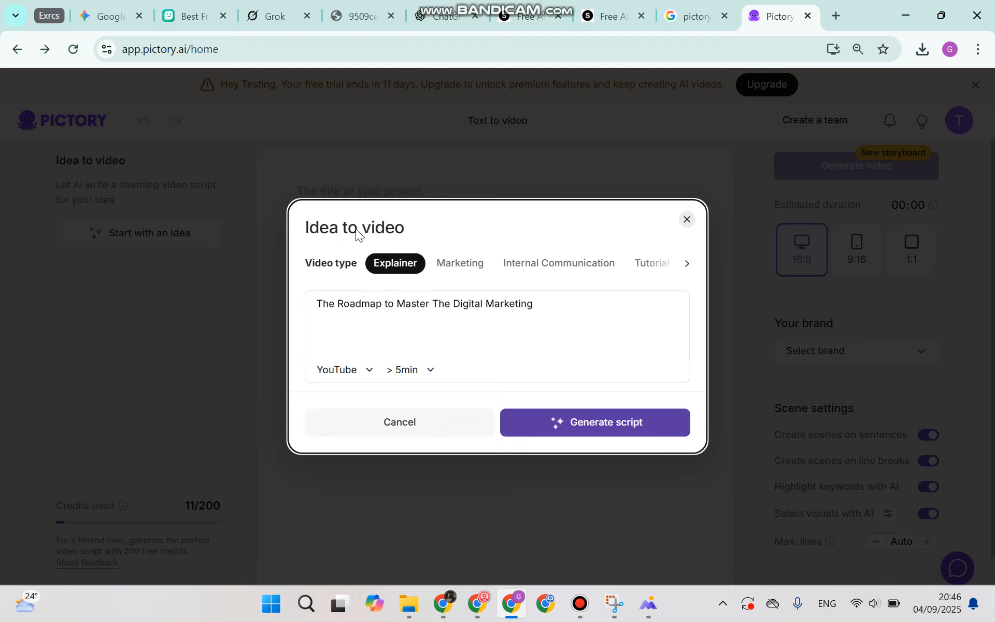
{"action": "left_click", "coordinate": [416, 371]}
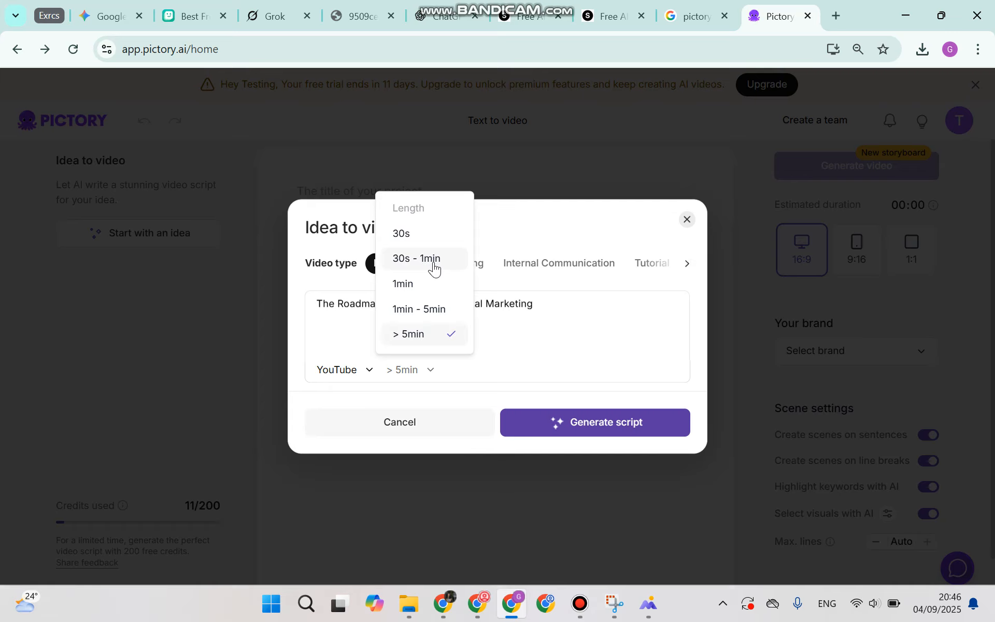
{"action": "left_click", "coordinate": [434, 266]}
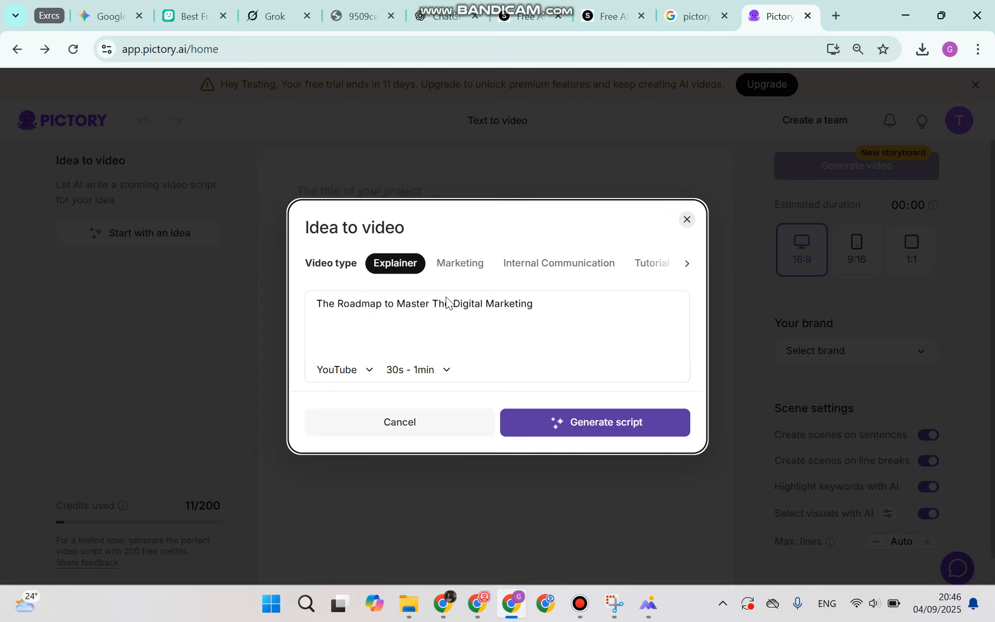
{"action": "left_click", "coordinate": [573, 424]}
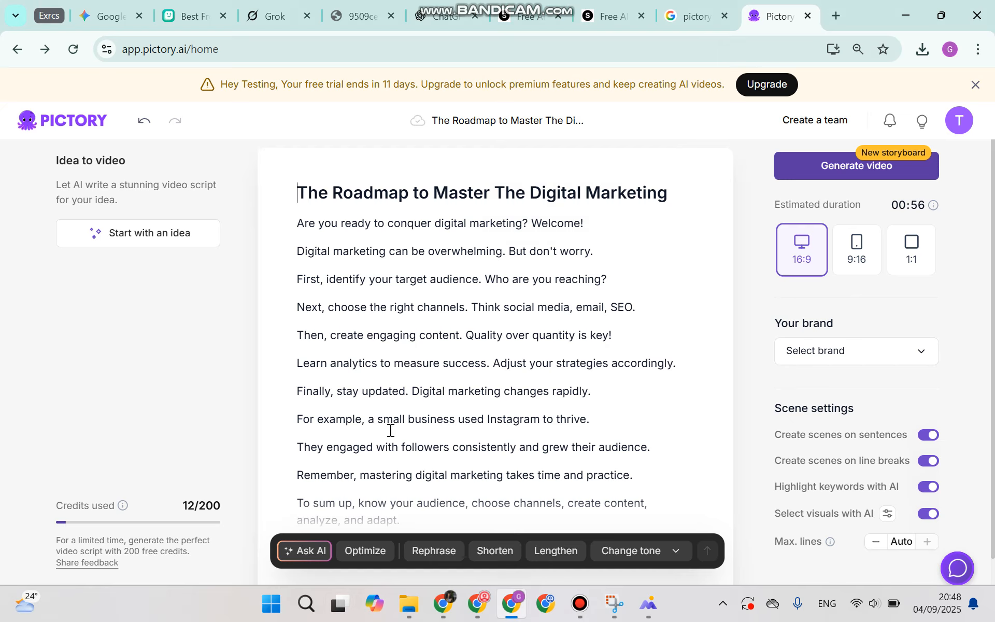
Read through the generated digital marketing script and generate the video storyboard from it
{"action": "scroll", "coordinate": [418, 234], "scroll_direction": "down", "scroll_amount": 1}
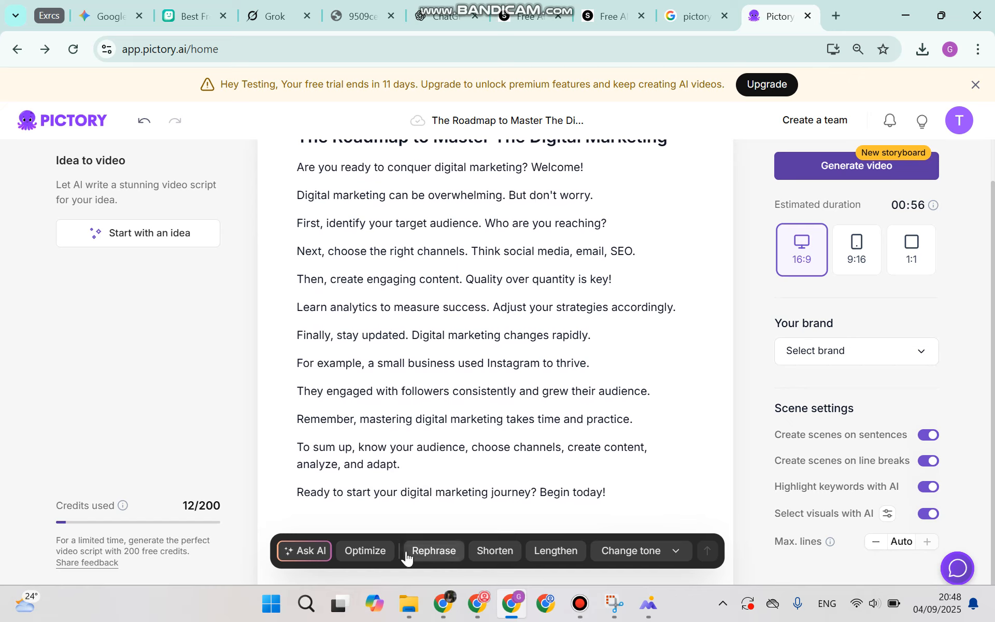
{"action": "left_click", "coordinate": [433, 553]}
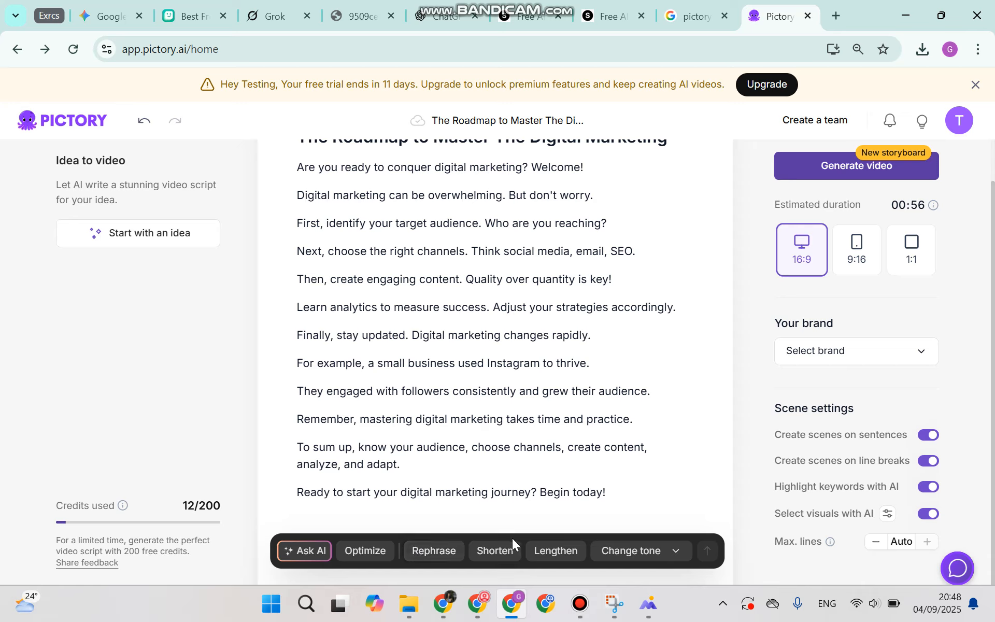
{"action": "scroll", "coordinate": [456, 316], "scroll_direction": "up", "scroll_amount": 1}
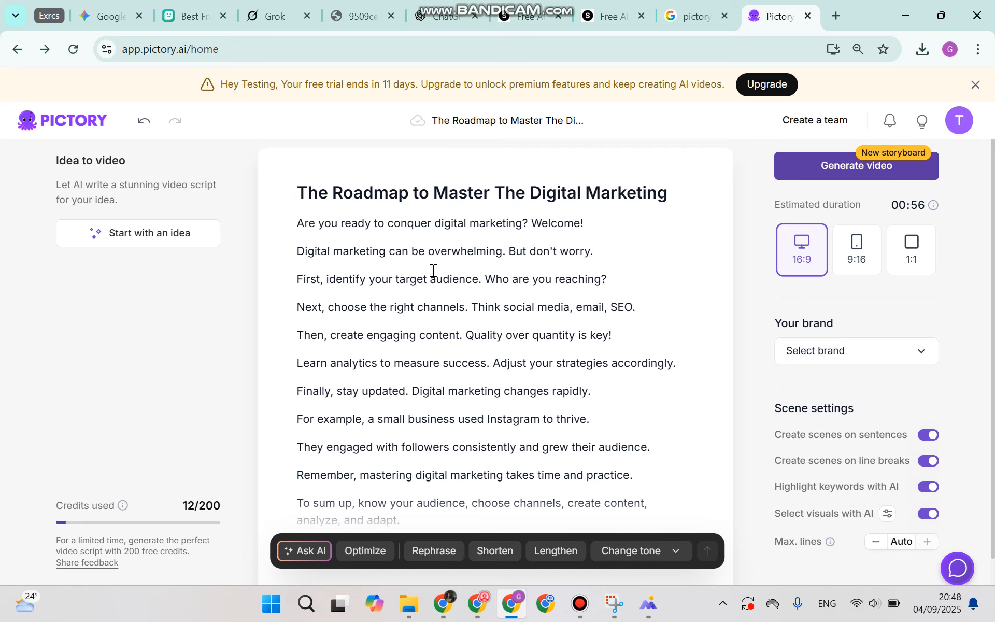
{"action": "scroll", "coordinate": [477, 358], "scroll_direction": "down", "scroll_amount": 1}
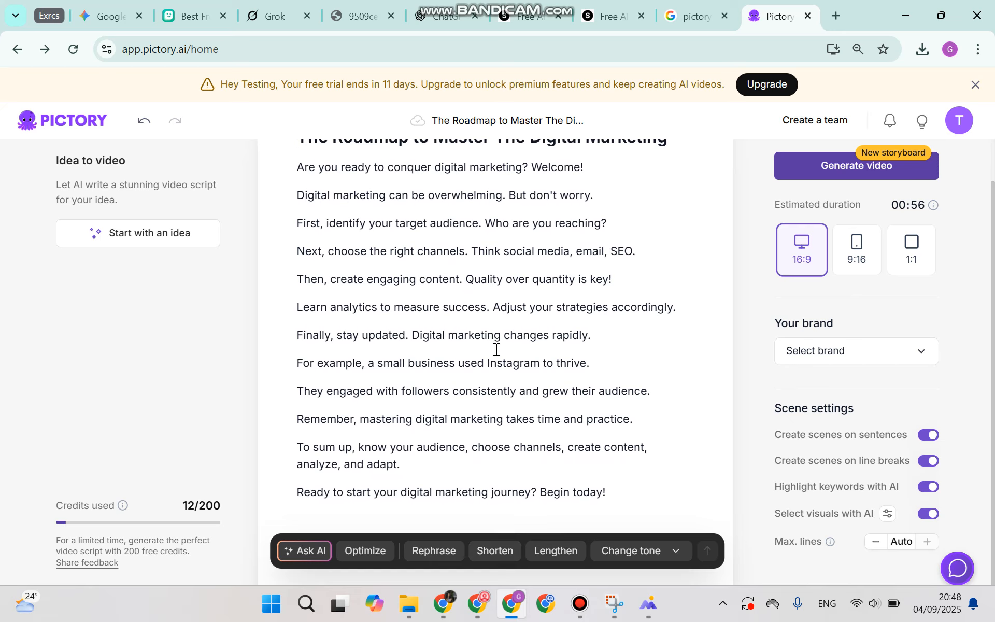
{"action": "scroll", "coordinate": [460, 375], "scroll_direction": "up", "scroll_amount": 1}
{"action": "scroll", "coordinate": [460, 332], "scroll_direction": "down", "scroll_amount": 1}
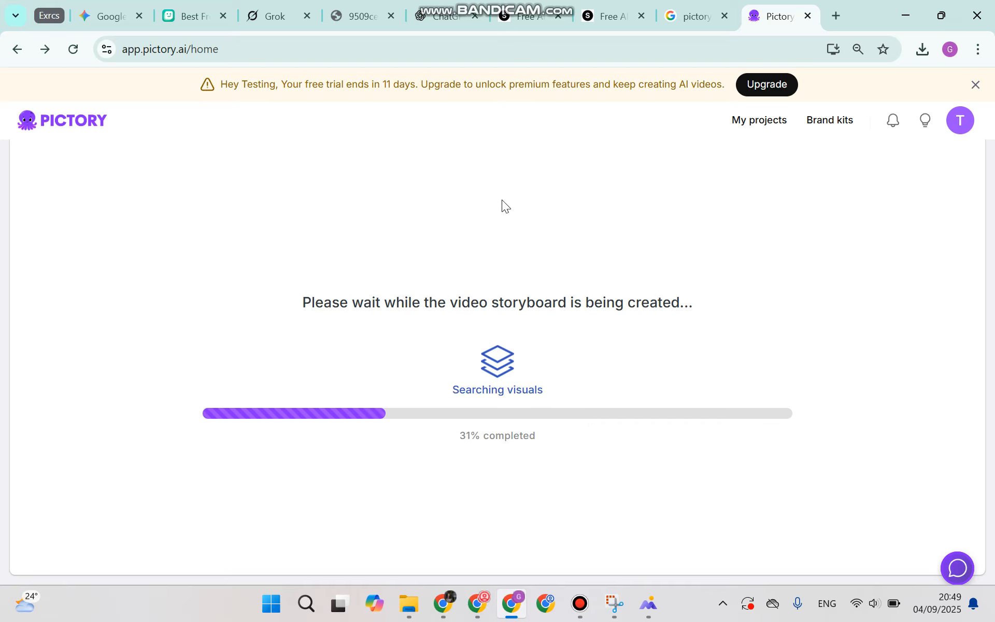
{"action": "mouse_move", "coordinate": [570, 9]}
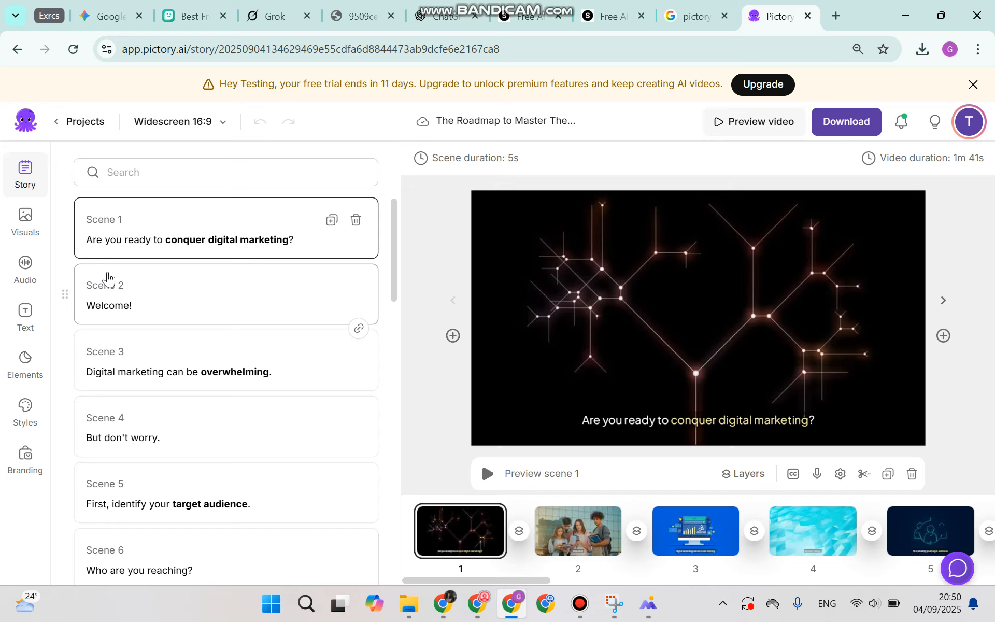
Examine the decorative text options and the formatting controls of the scene 1 caption
{"action": "left_click", "coordinate": [27, 326]}
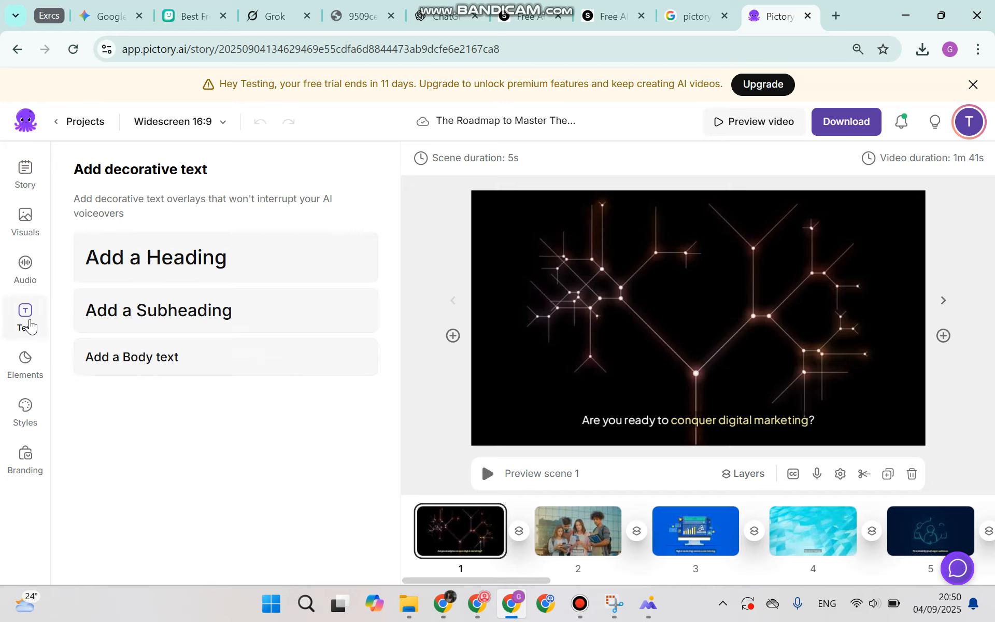
{"action": "left_click", "coordinate": [690, 424]}
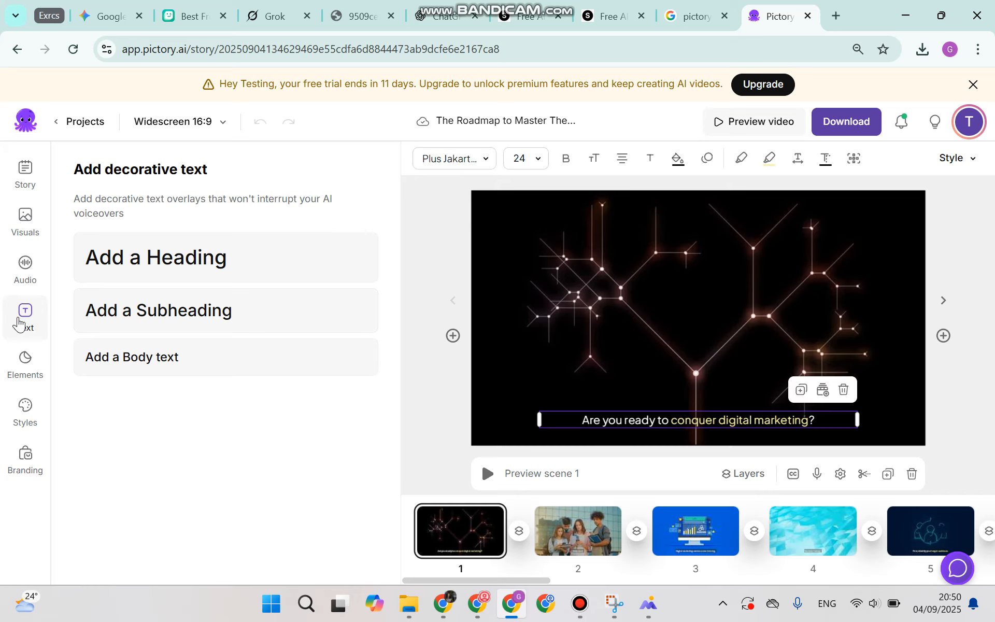
{"action": "left_click", "coordinate": [704, 417]}
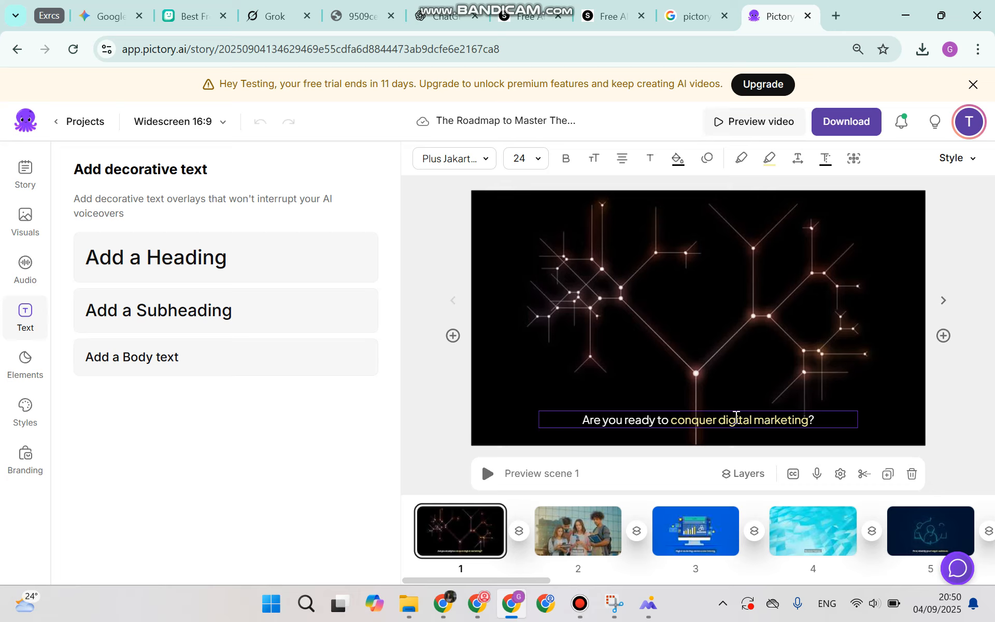
{"action": "left_click", "coordinate": [873, 384]}
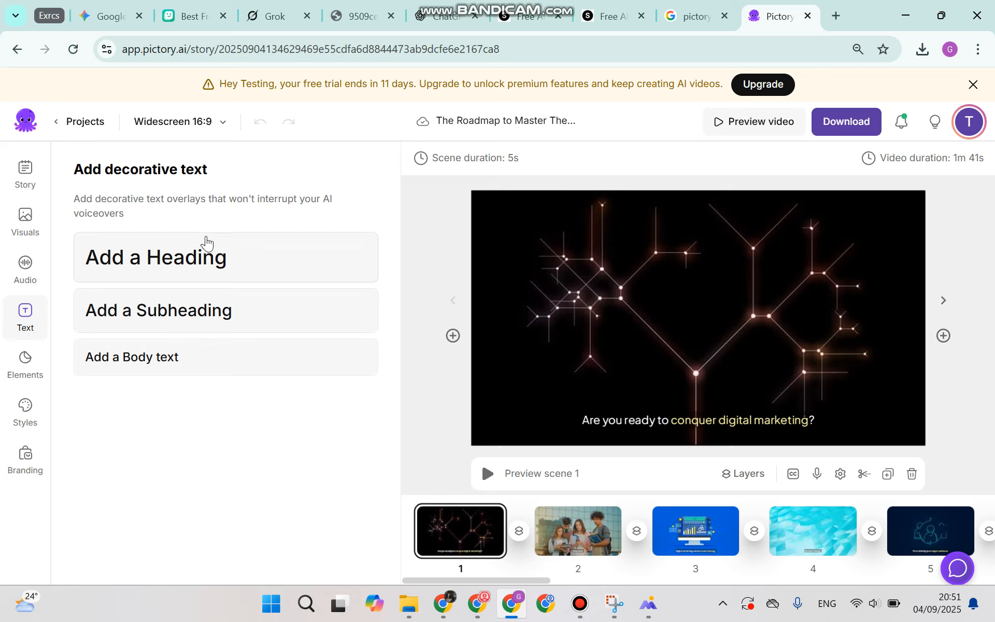
Look through the available elements, text styles, visuals and voiceovers, and return to the story's scene list
{"action": "left_click", "coordinate": [26, 365]}
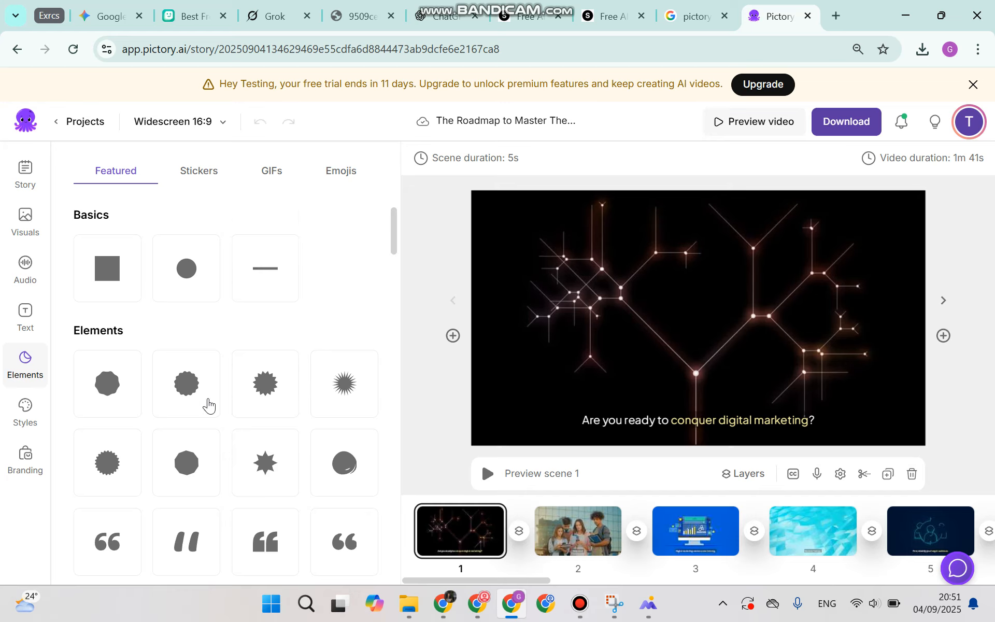
{"action": "scroll", "coordinate": [207, 402], "scroll_direction": "down", "scroll_amount": 5}
{"action": "scroll", "coordinate": [207, 401], "scroll_direction": "down", "scroll_amount": 4}
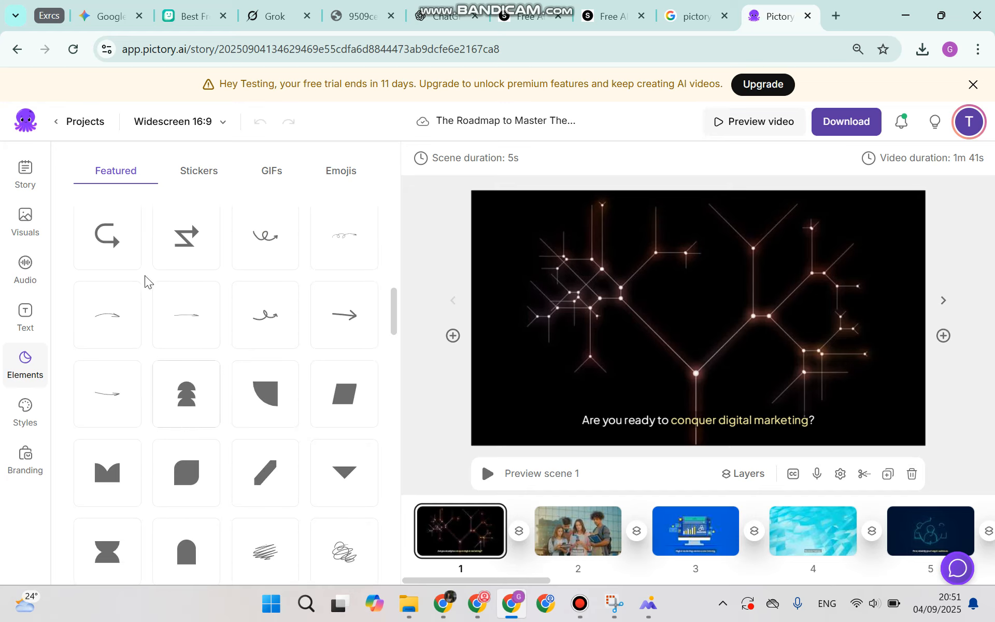
{"action": "scroll", "coordinate": [302, 403], "scroll_direction": "down", "scroll_amount": 2}
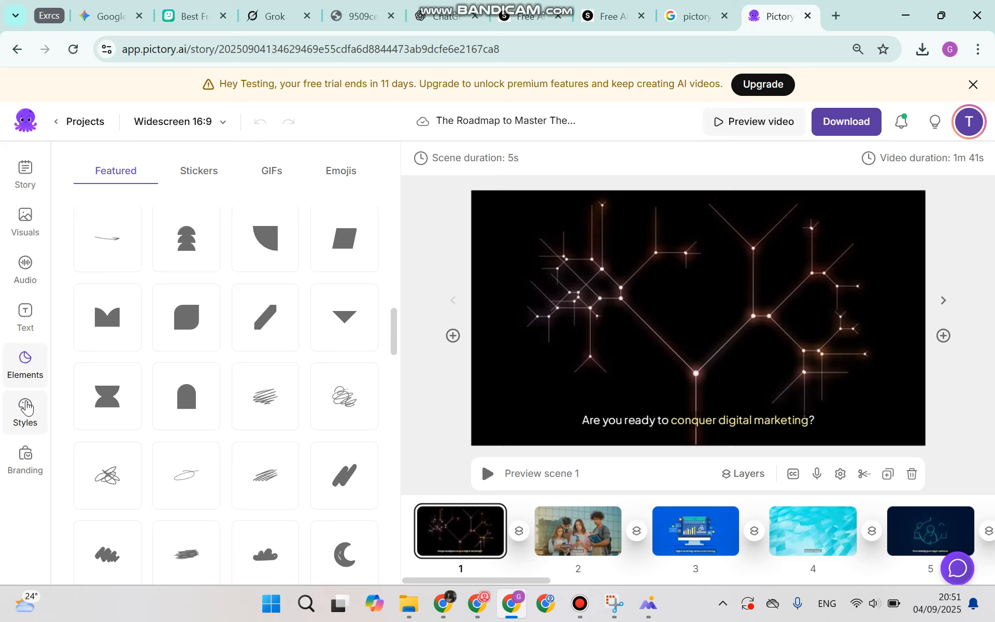
{"action": "left_click", "coordinate": [26, 404]}
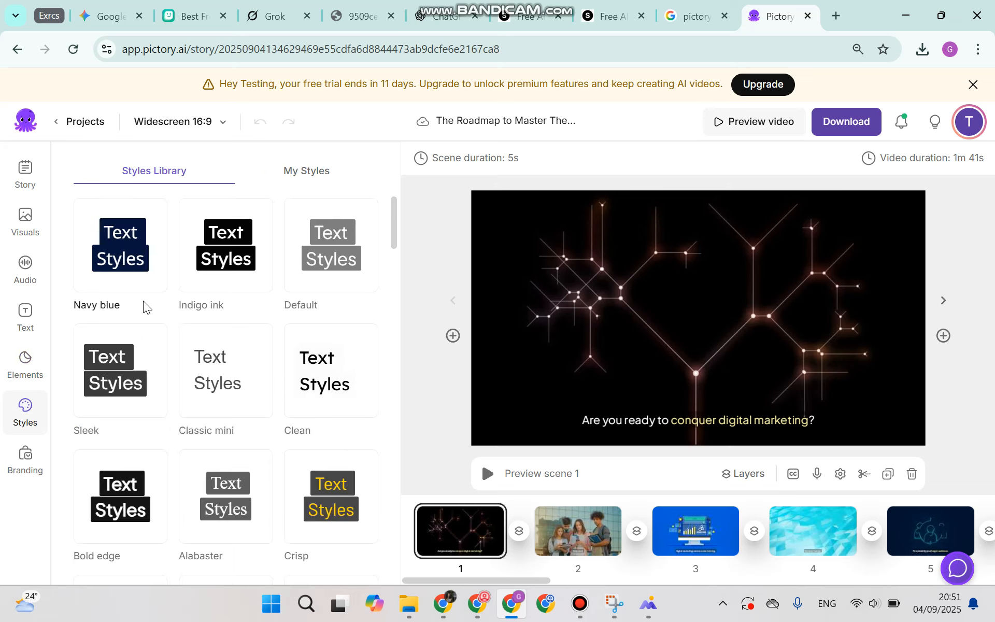
{"action": "left_click", "coordinate": [31, 226]}
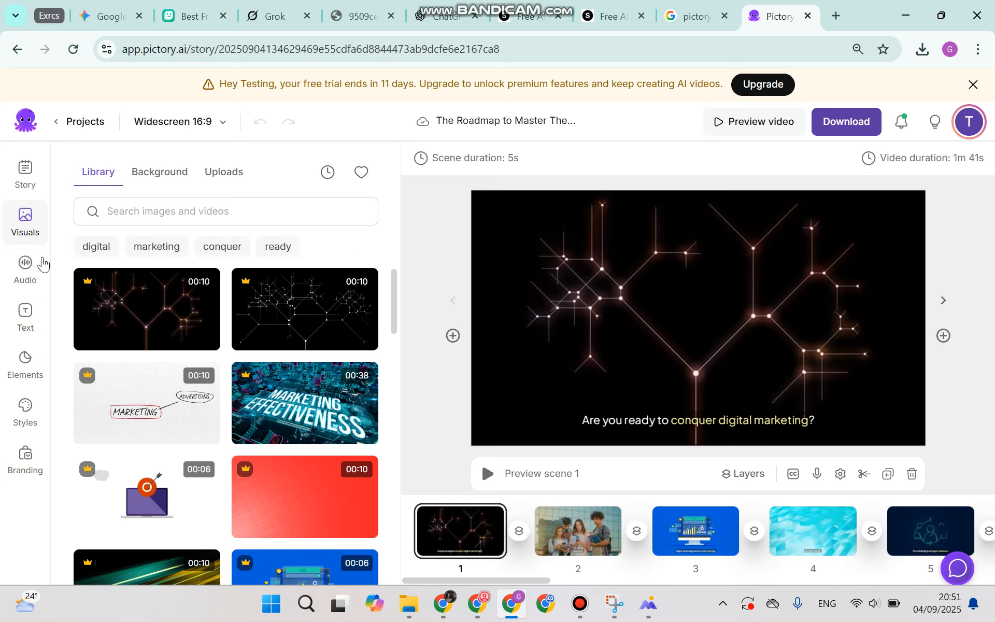
{"action": "left_click", "coordinate": [18, 270]}
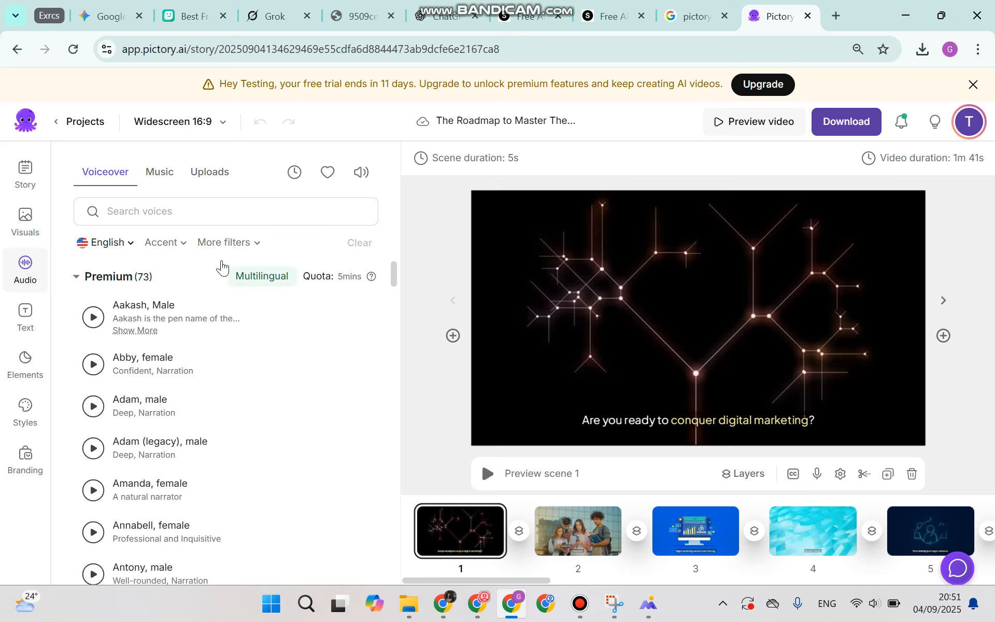
{"action": "left_click", "coordinate": [24, 179]}
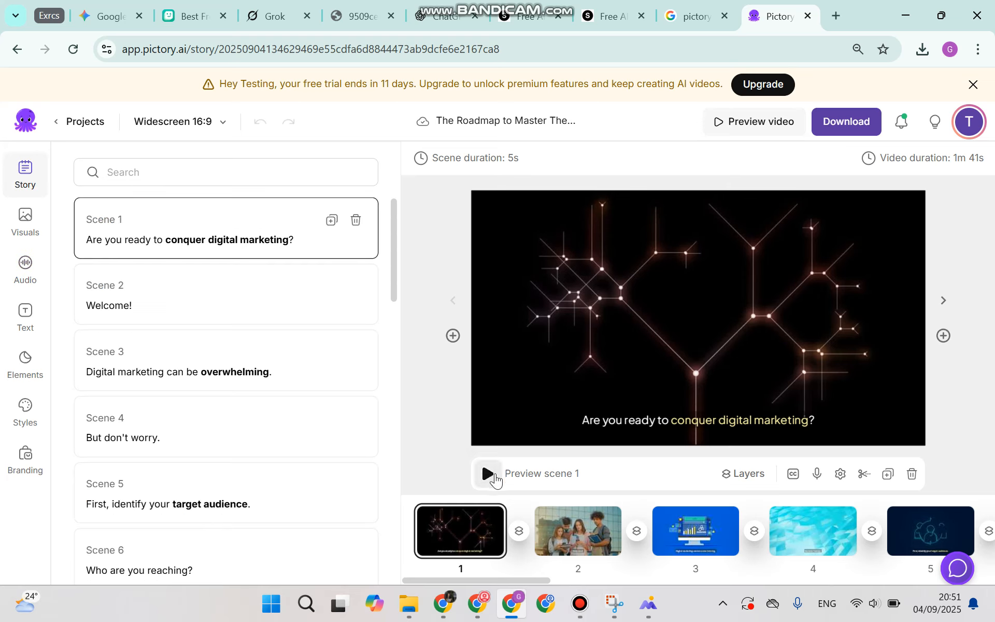
Play and stop the preview of scene 1, and view scenes 2, 3 and 4 of the storyboard
{"action": "left_click", "coordinate": [489, 474]}
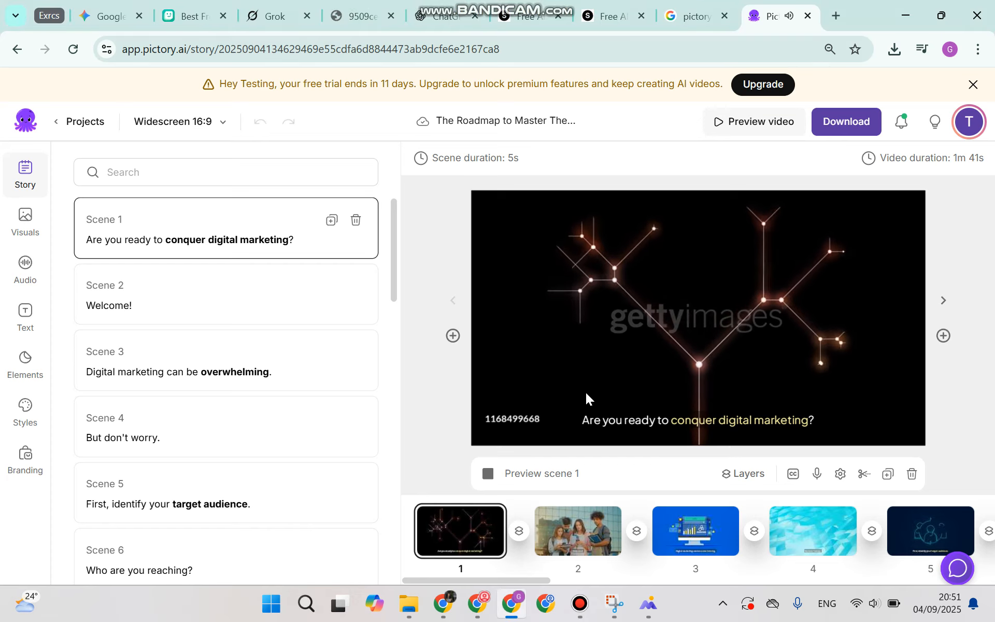
{"action": "left_click", "coordinate": [486, 474]}
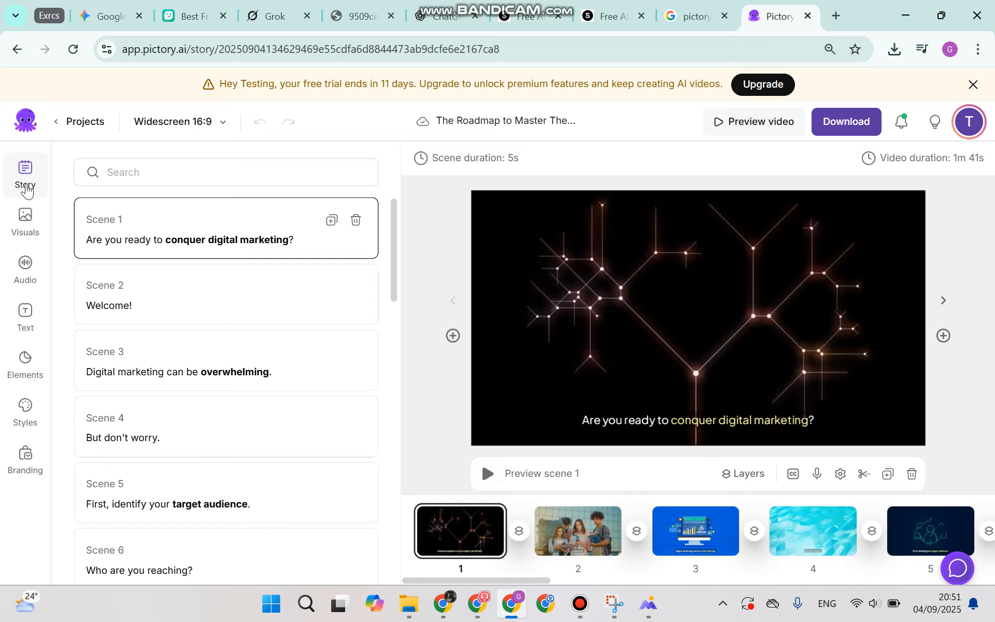
{"action": "mouse_move", "coordinate": [525, 3]}
{"action": "left_click", "coordinate": [568, 538]}
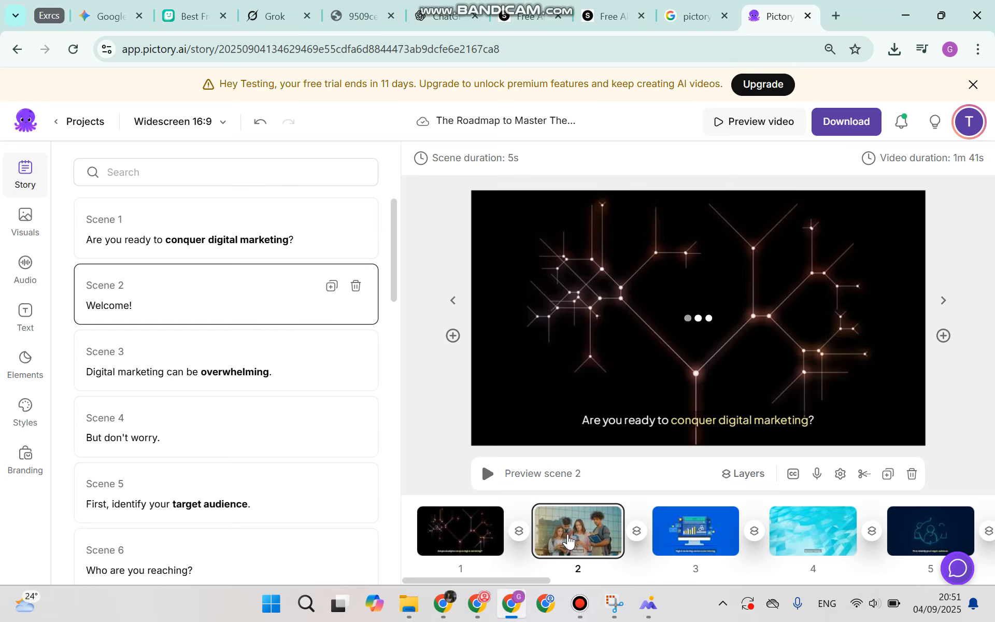
{"action": "left_click", "coordinate": [693, 536]}
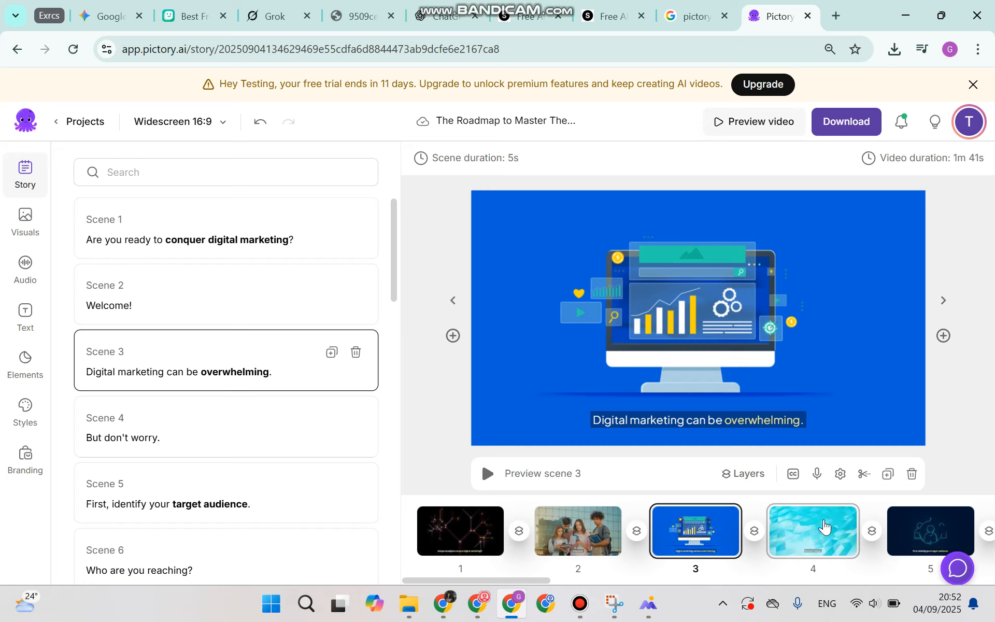
{"action": "left_click", "coordinate": [824, 527]}
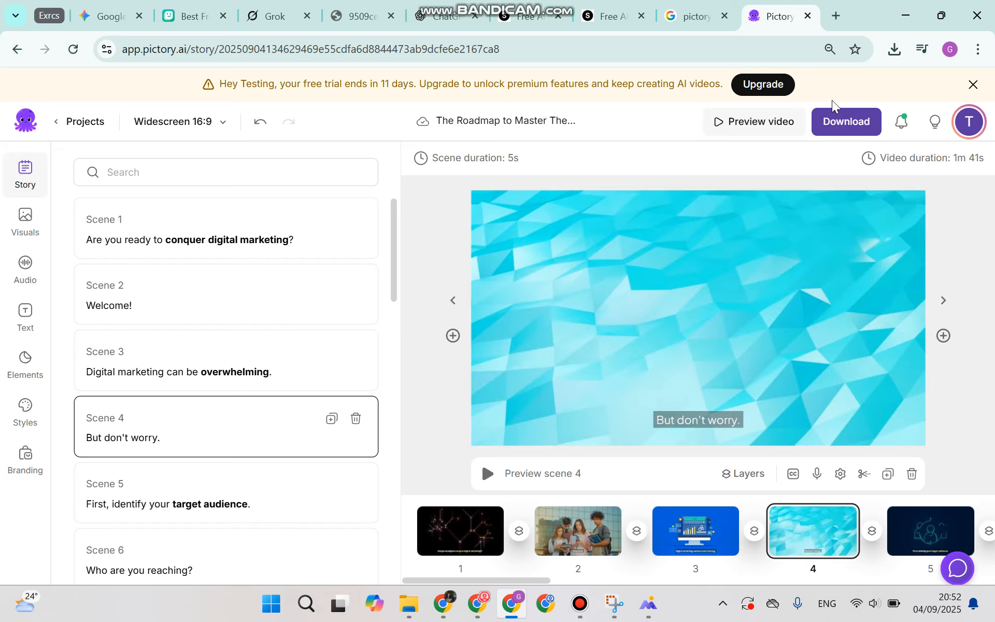
Generate the digital marketing video with the free watermark option and download the finished file
{"action": "left_click", "coordinate": [842, 128]}
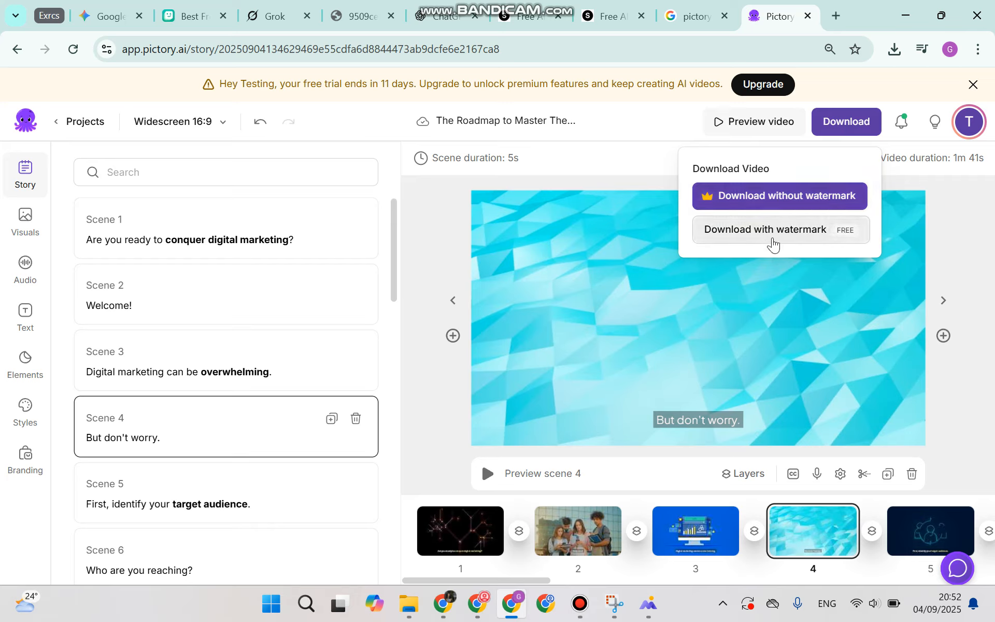
{"action": "left_click", "coordinate": [827, 231]}
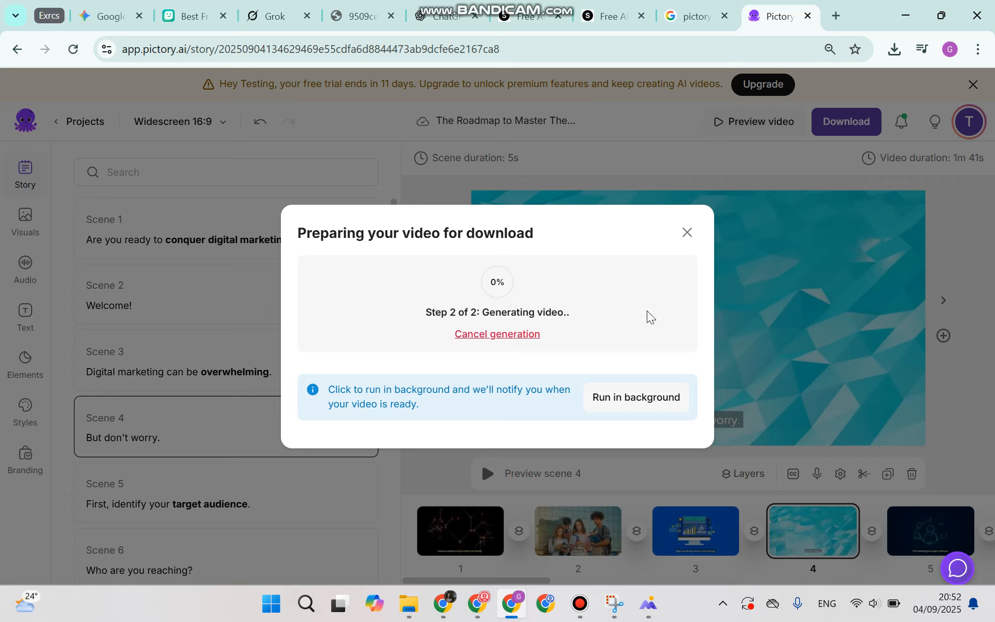
{"action": "mouse_move", "coordinate": [583, 5]}
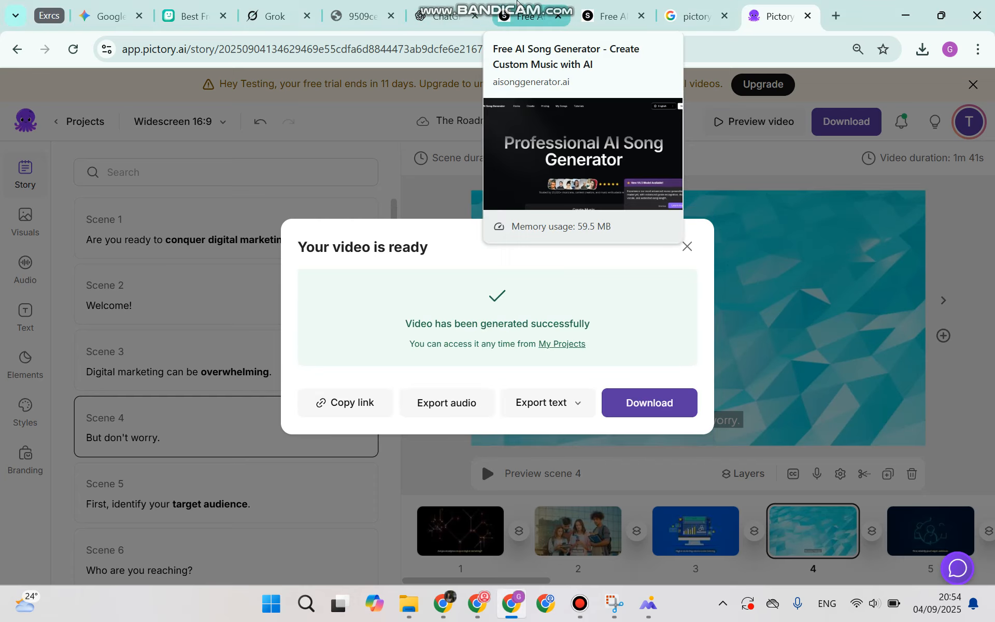
{"action": "mouse_move", "coordinate": [516, 2]}
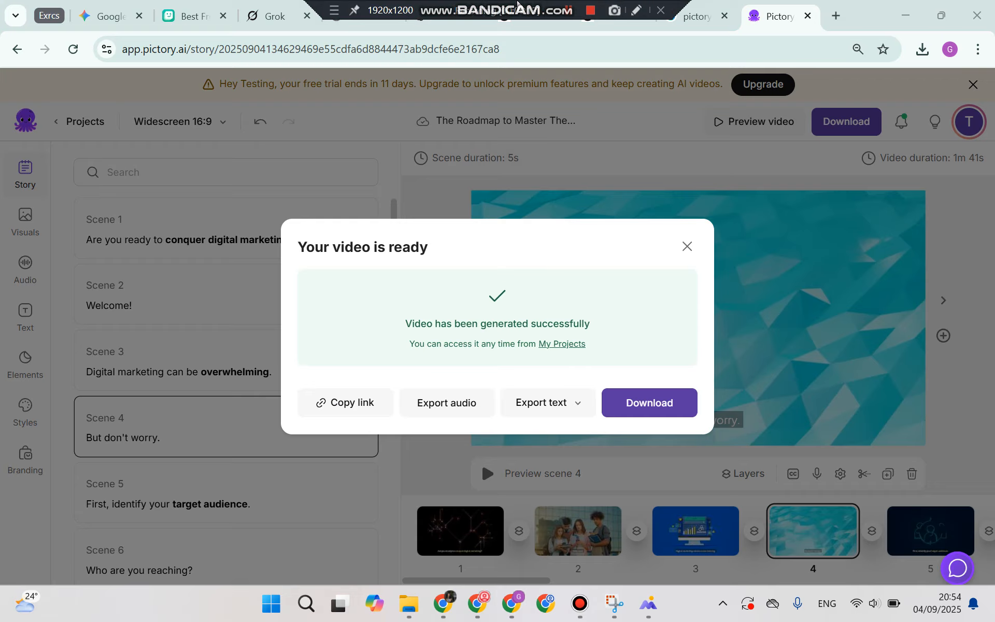
{"action": "left_click", "coordinate": [553, 329]}
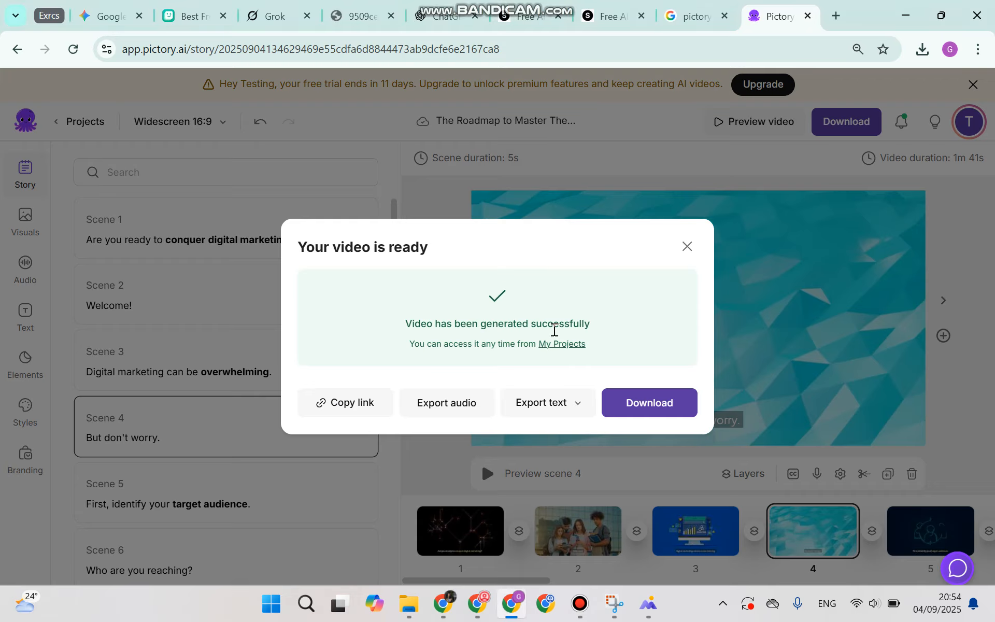
{"action": "left_click", "coordinate": [674, 406]}
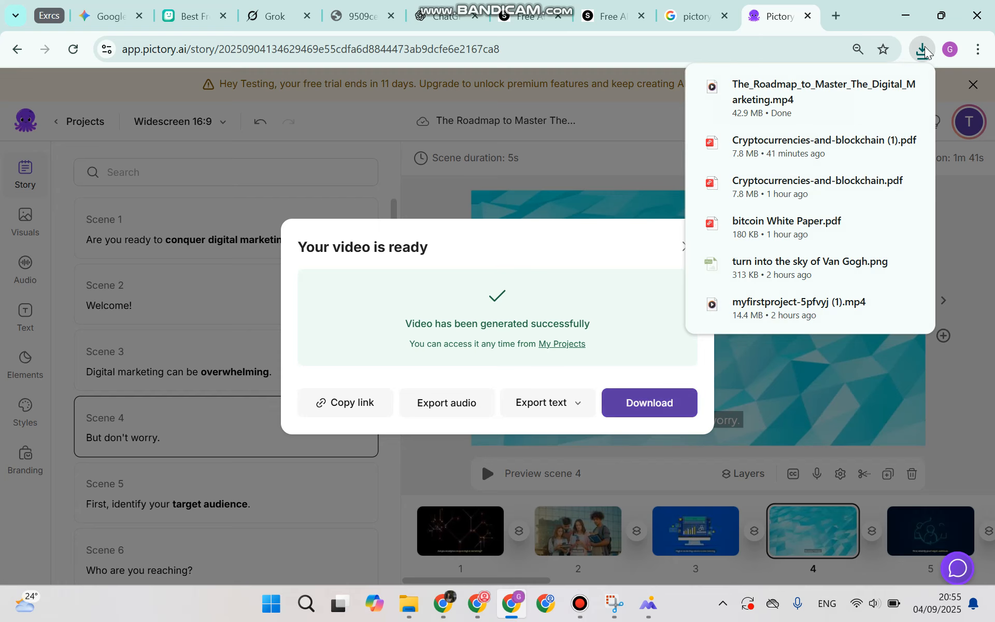
{"action": "left_click", "coordinate": [580, 603]}
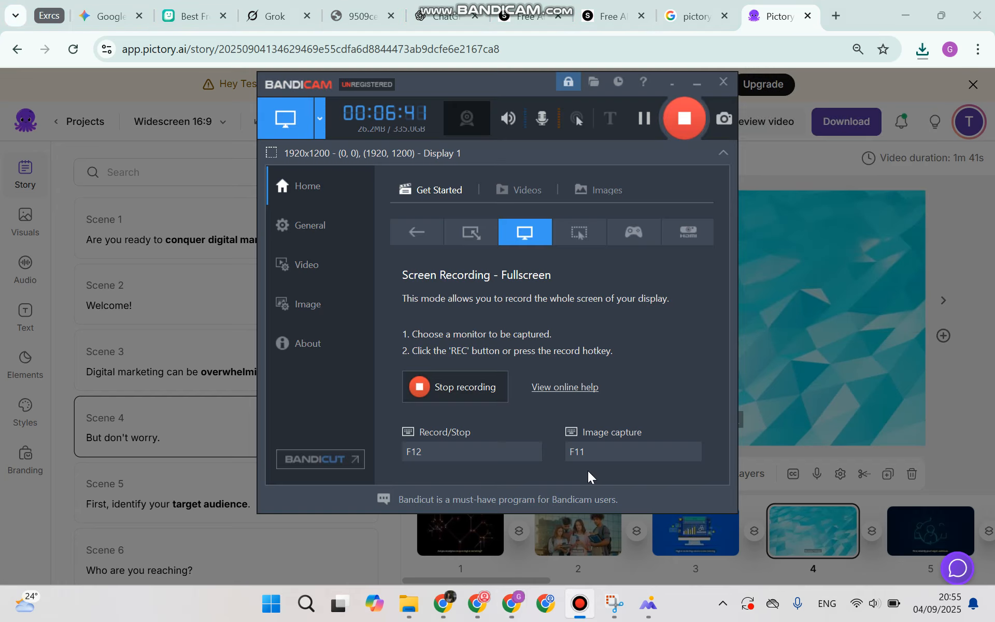